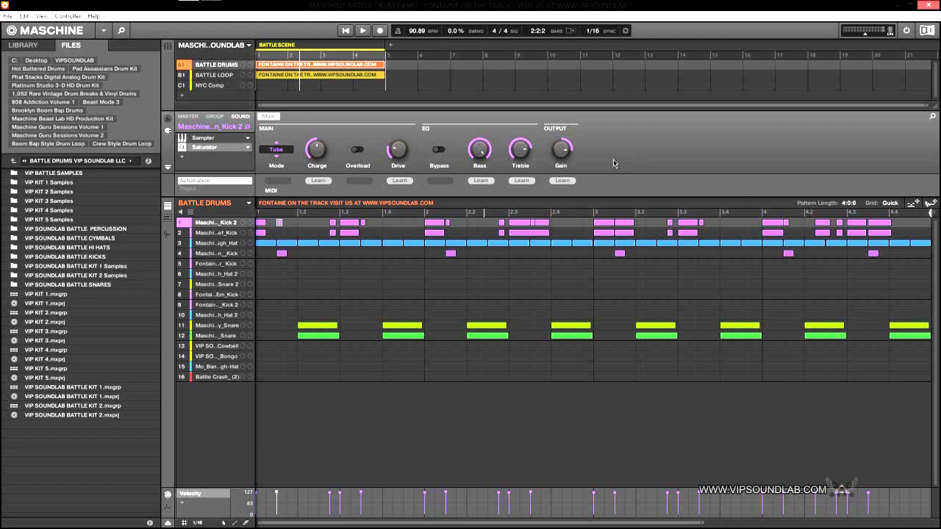
Replay the Battle Drums pattern from the top, then stop playback.
left_click(346, 31)
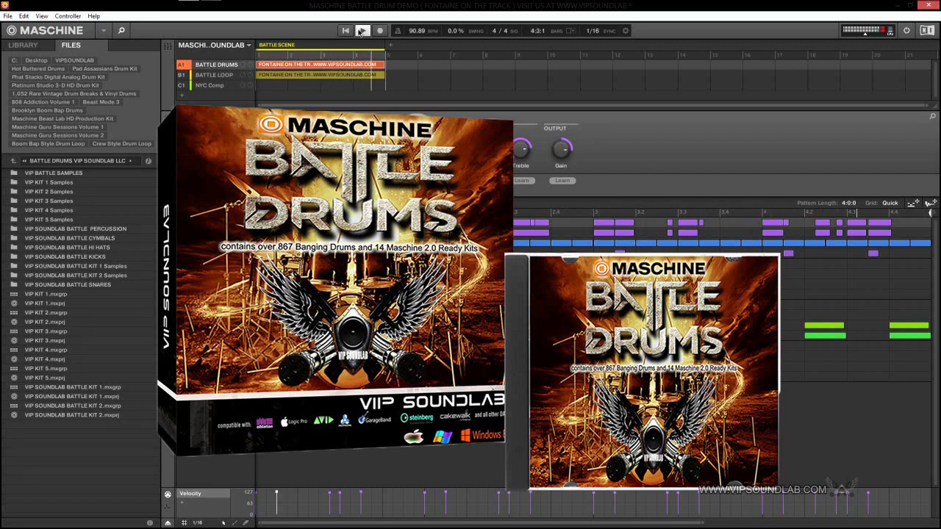
left_click(363, 31)
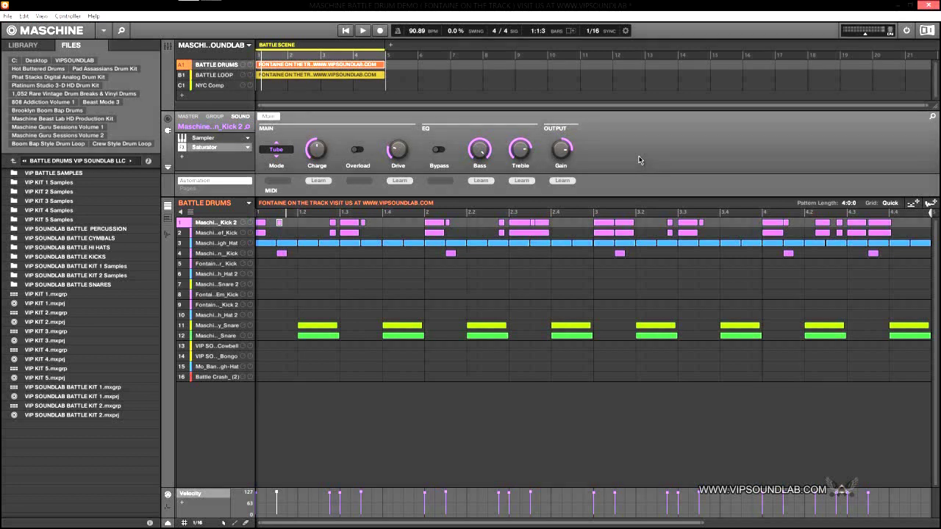
Load the Factory INIT - Supercharger preset on the NYC Comp sound's Supercharger.
left_click(213, 85)
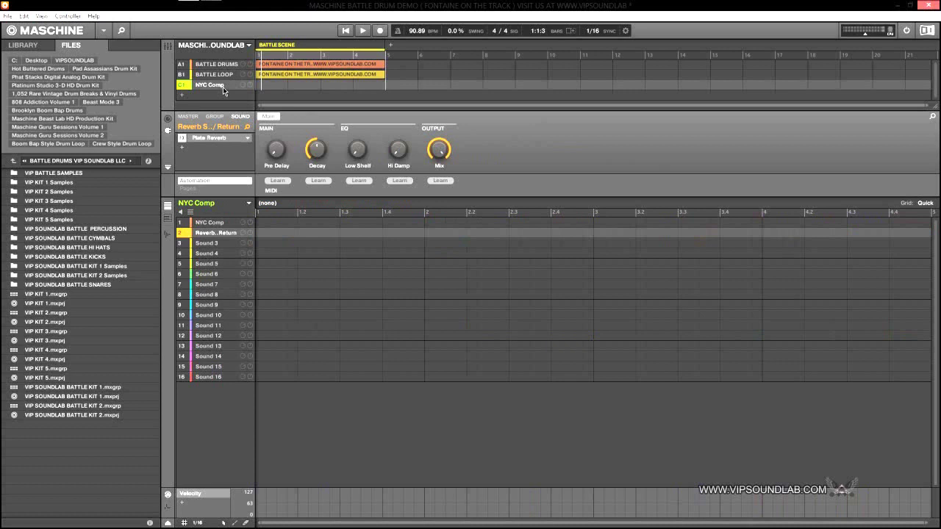
left_click(222, 222)
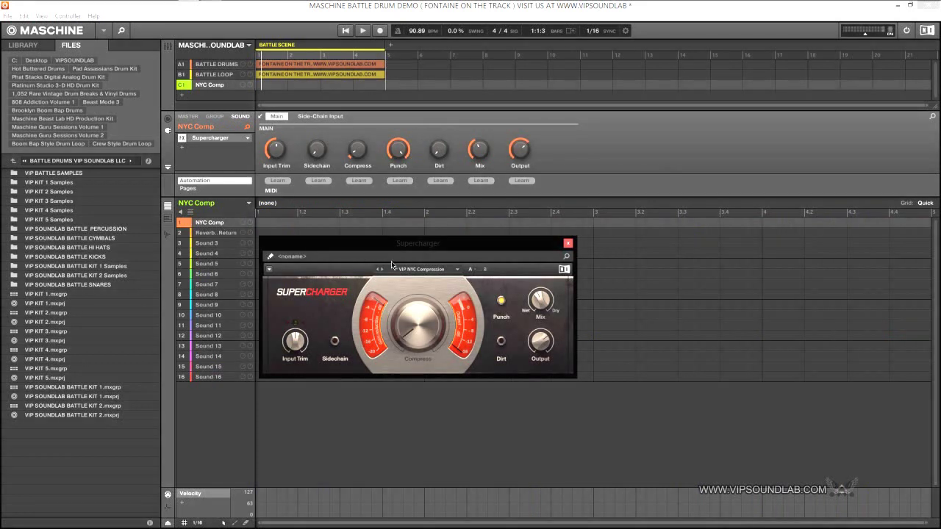
left_click(454, 269)
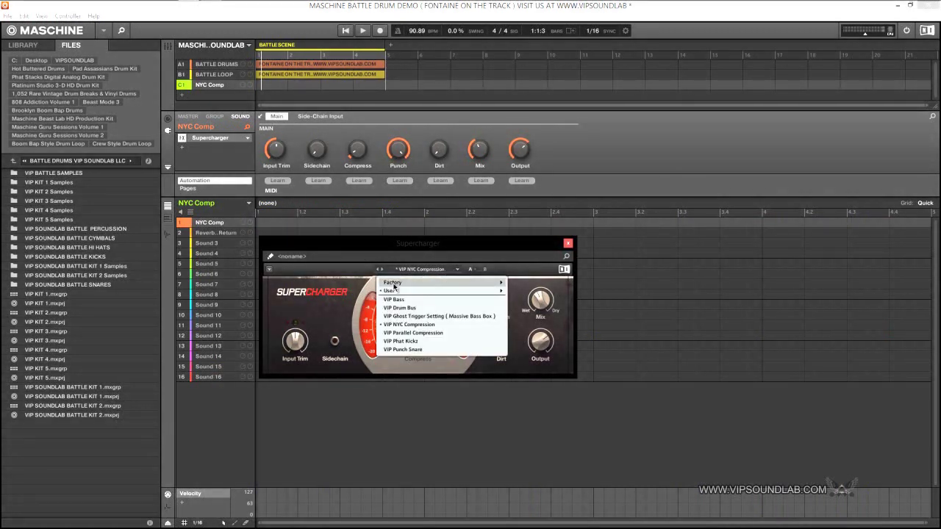
mouse_move(394, 284)
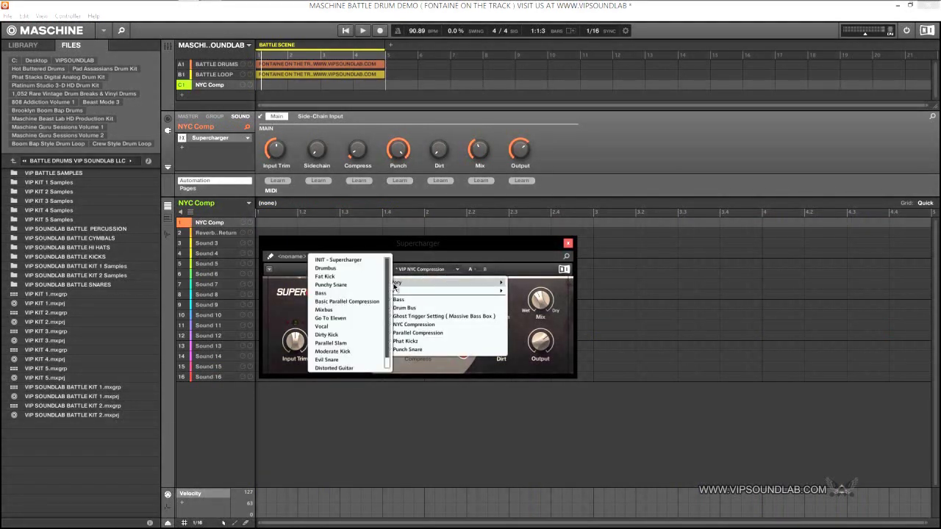
left_click(347, 260)
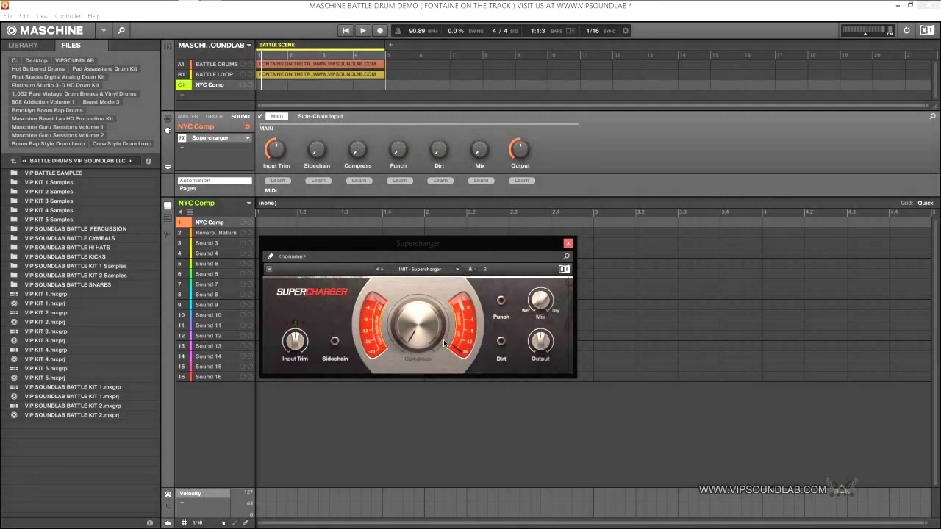
Close the Supercharger window, check the Reverb Return's plate reverb, then reselect NYC Comp.
left_click(567, 243)
left_click(216, 234)
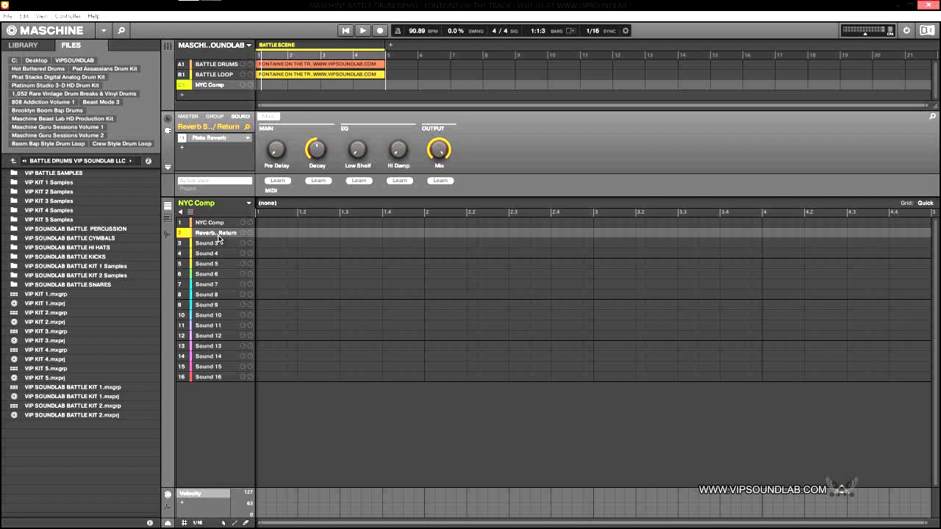
left_click(225, 224)
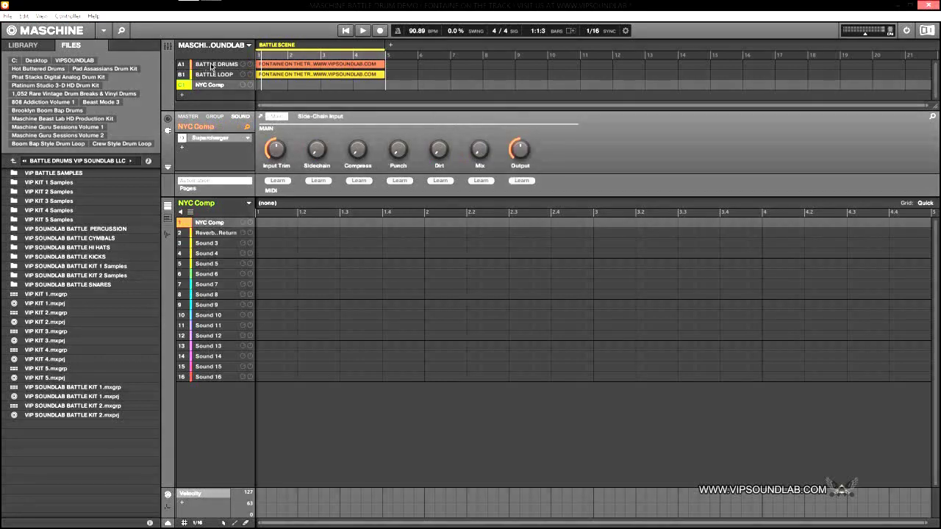
In the mixer, pull the NYC Comp group's Sound 1 fader down to -inf.
left_click(212, 65)
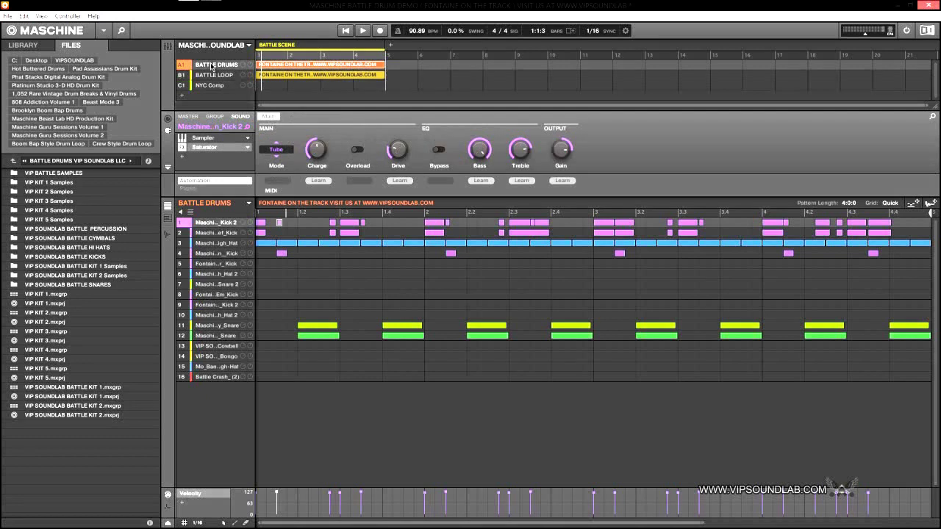
left_click(167, 47)
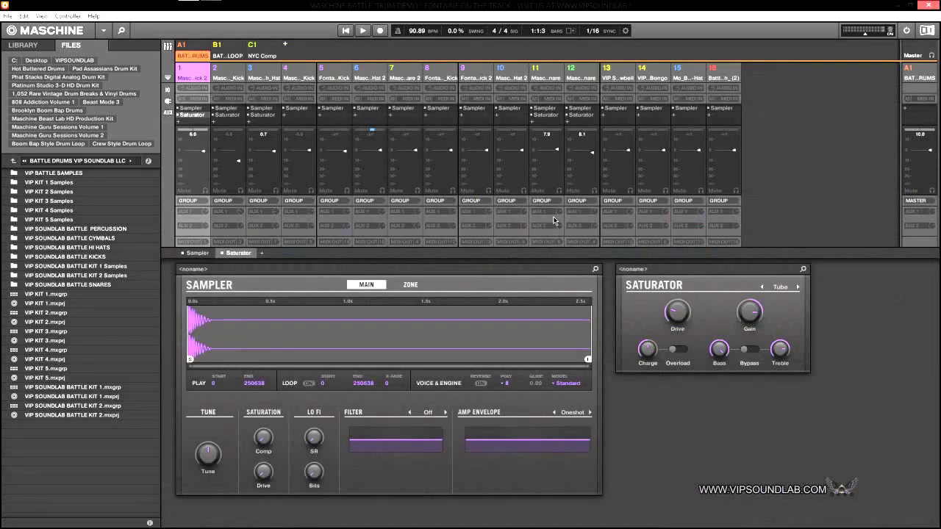
left_click(262, 54)
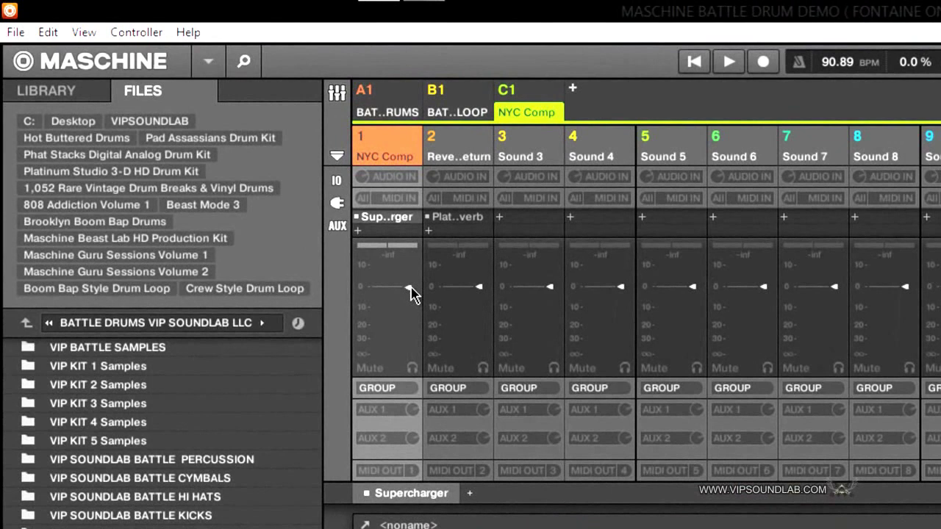
left_click_drag(410, 289, 411, 366)
Route Battle Drums Sound 1 and Sound 2 outputs to NYC Comp: NYC Comp-1.
left_click(394, 111)
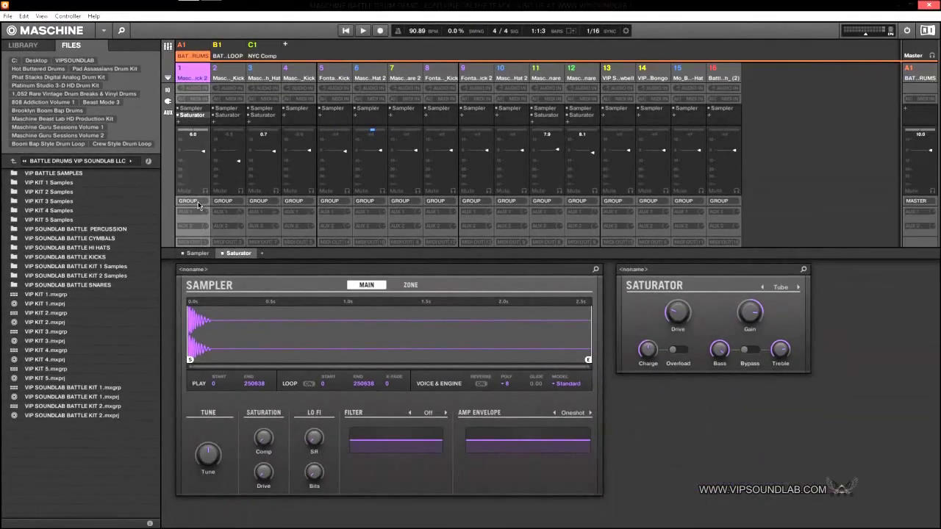
left_click(197, 203)
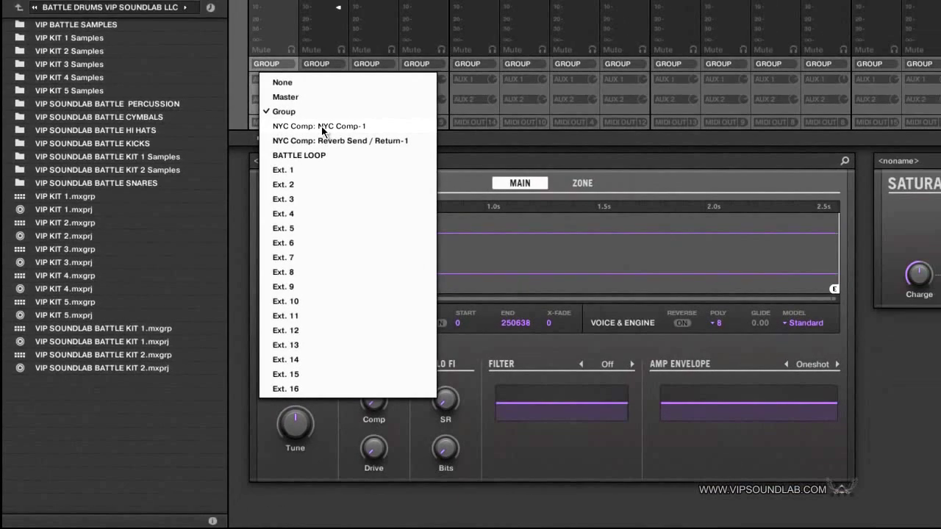
left_click(334, 104)
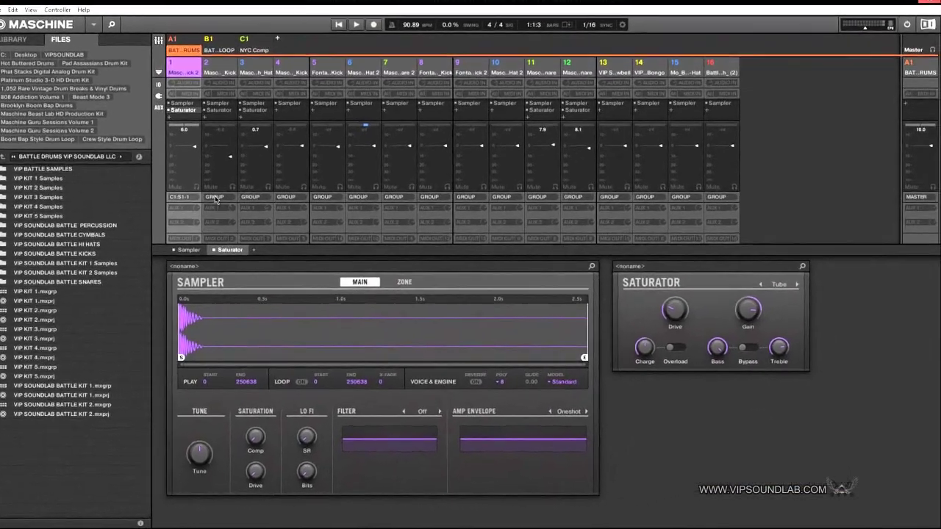
left_click(269, 133)
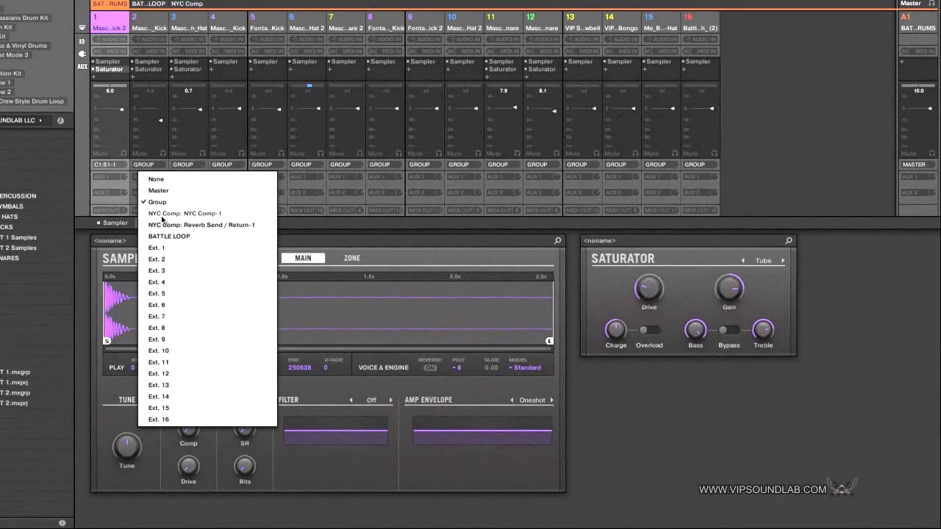
left_click(42, 168)
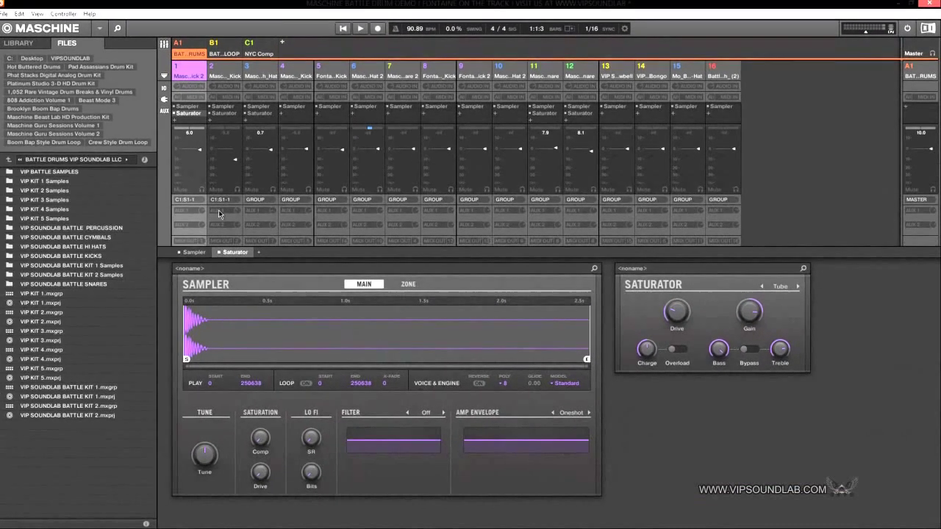
left_click(263, 55)
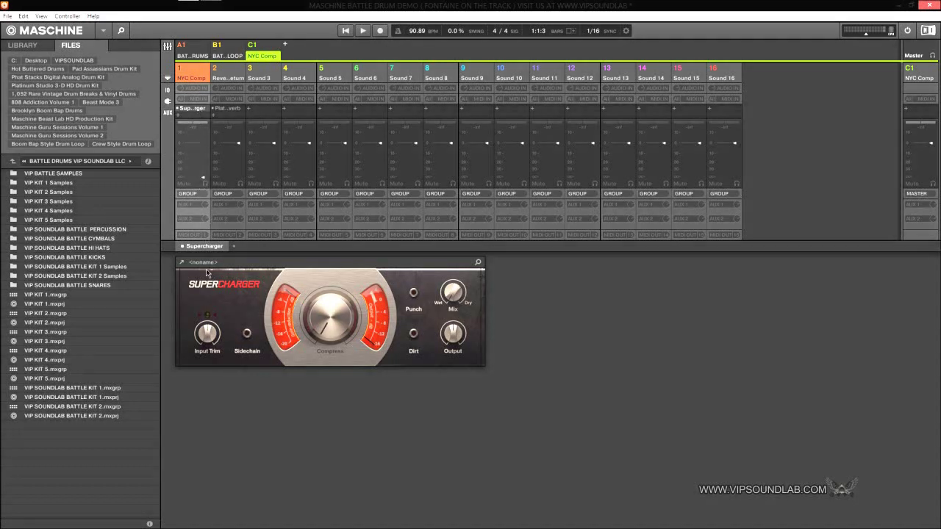
Load the User preset VIP NYC Compression into the undocked Supercharger (Mix 58%, Output 7.0 dB).
left_click(181, 262)
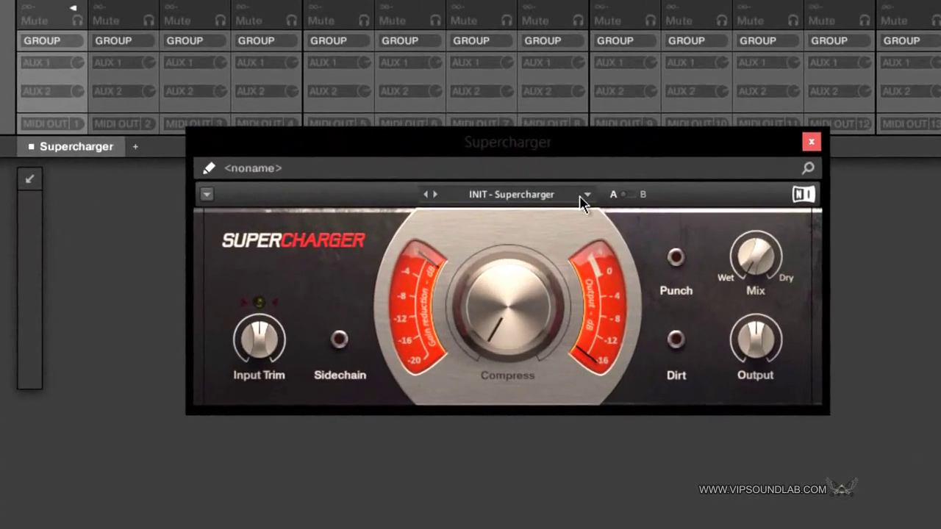
left_click(452, 269)
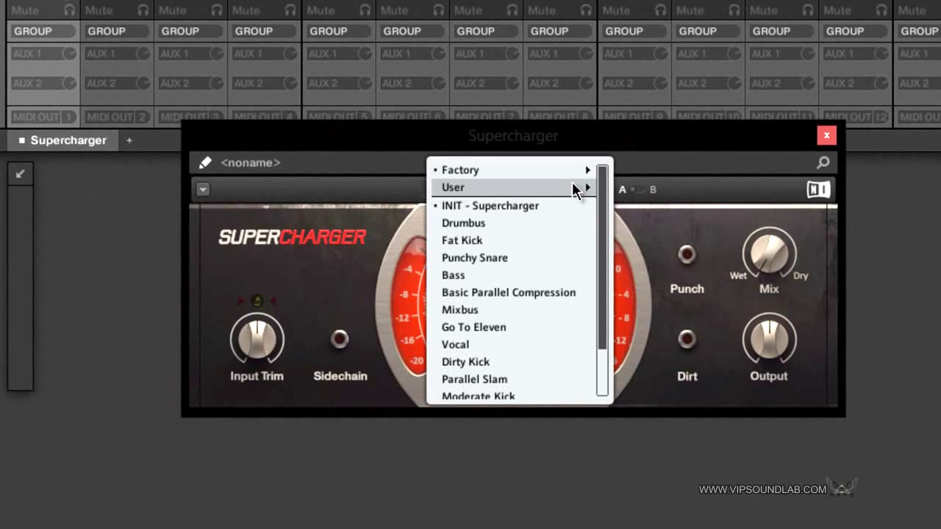
left_click(574, 186)
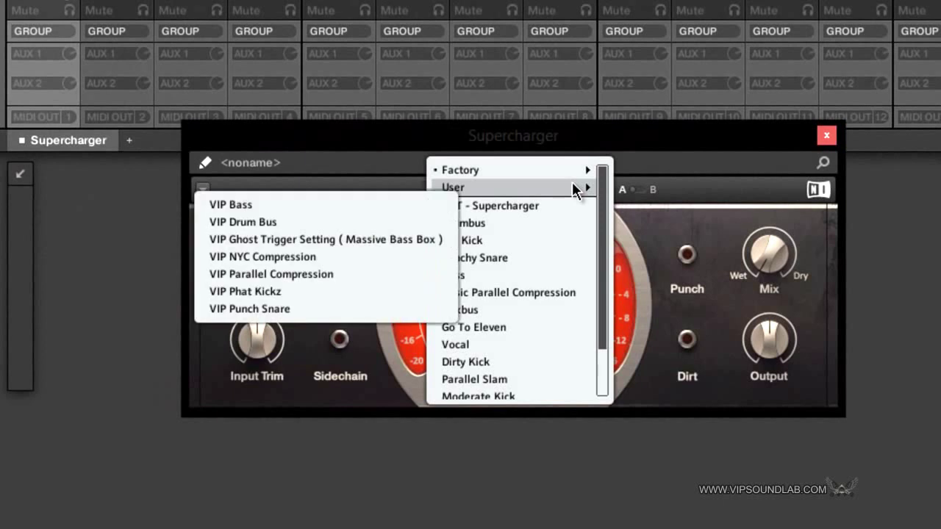
left_click(288, 256)
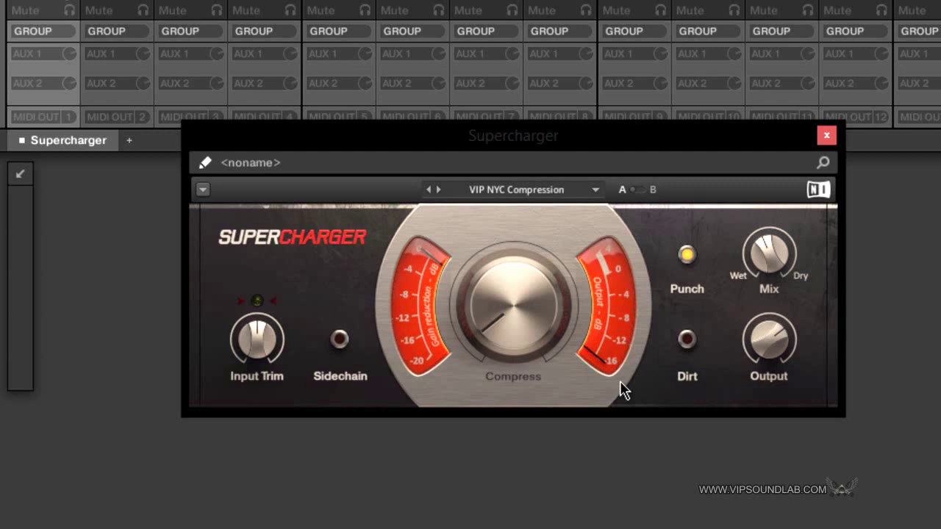
mouse_move(520, 349)
mouse_move(754, 261)
mouse_move(773, 352)
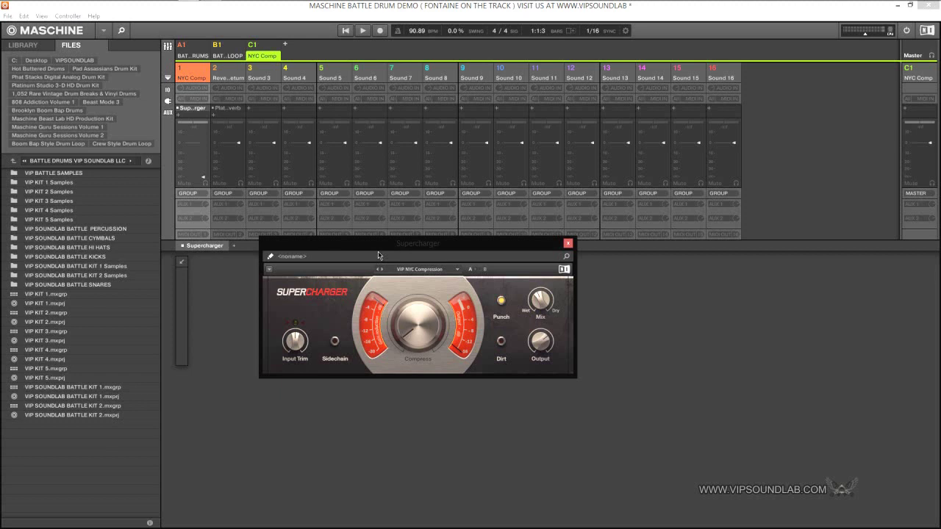
Audition the kicks with Supercharger bypassed, lower channel 1's fader, then re-enable Supercharger.
left_click(182, 246)
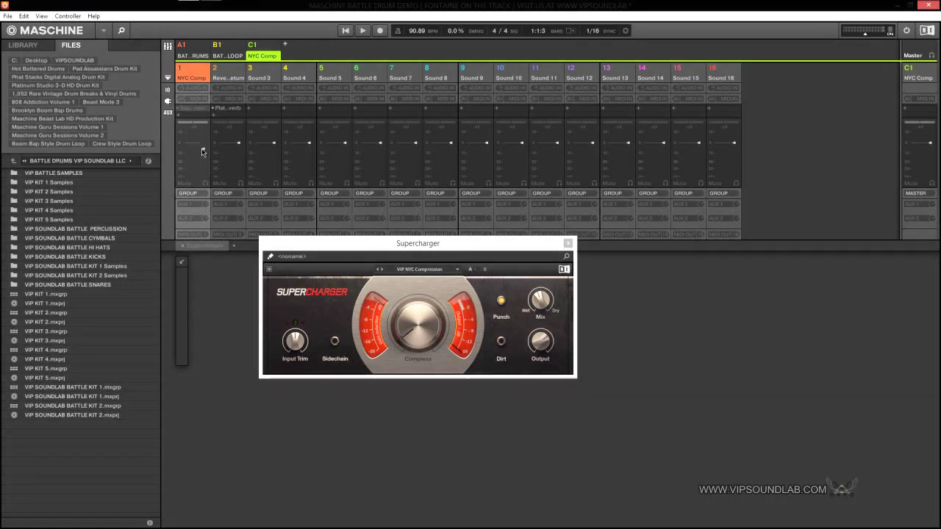
left_click(345, 31)
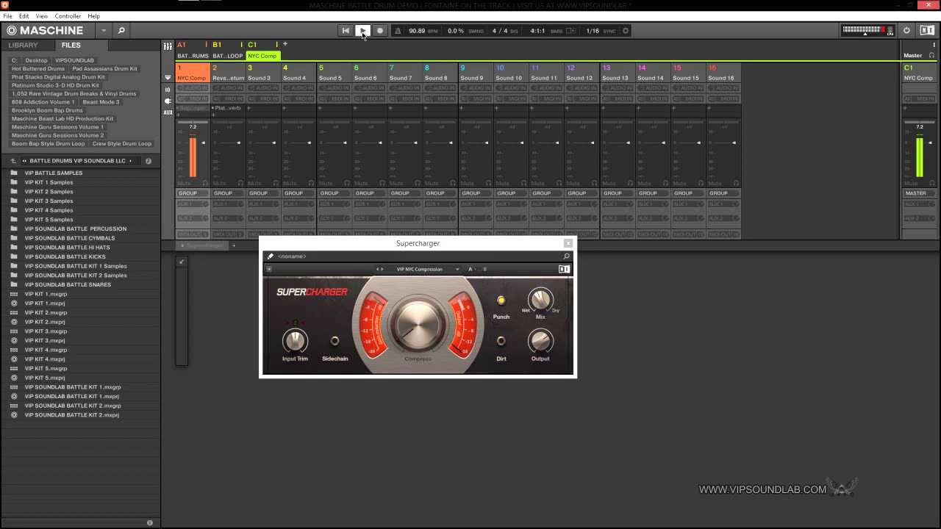
left_click(363, 32)
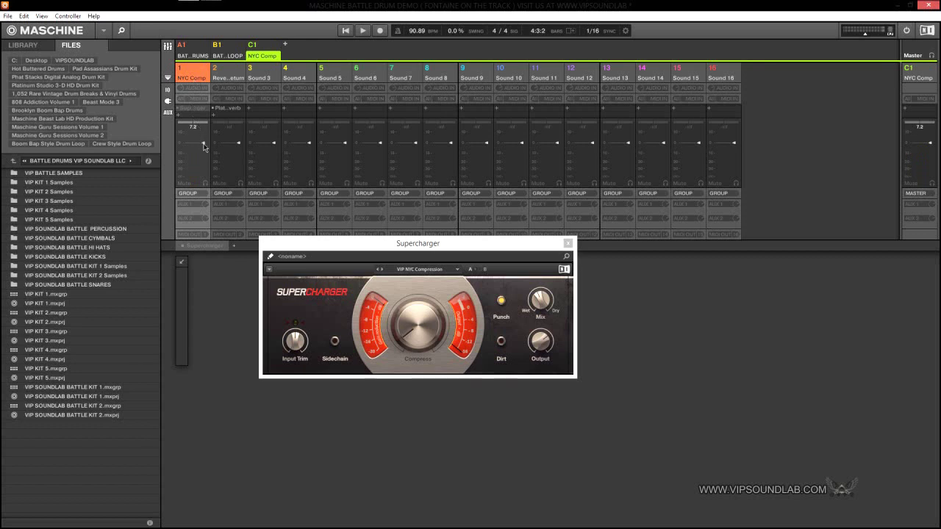
left_click_drag(204, 147, 209, 189)
left_click(183, 246)
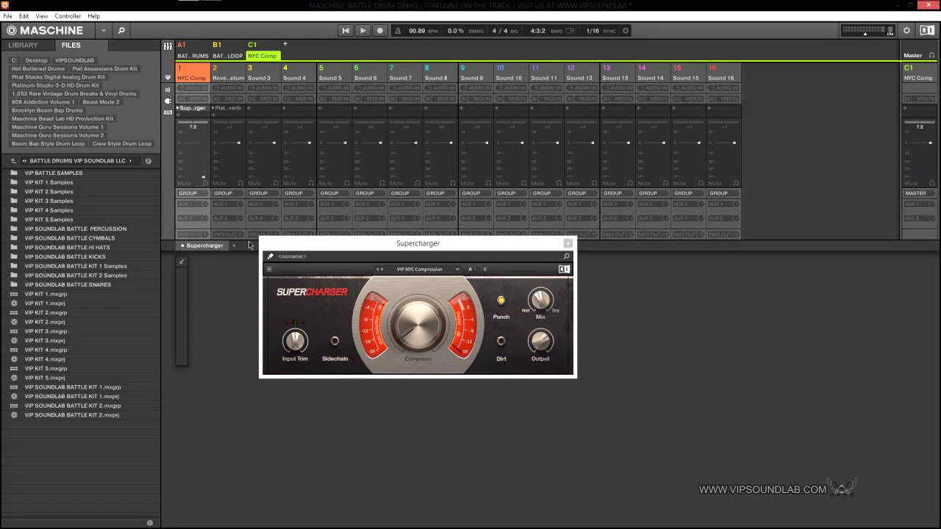
During playback, raise the NYC Comp channel fader from -55.8 to about -5.1 dB.
left_click(360, 31)
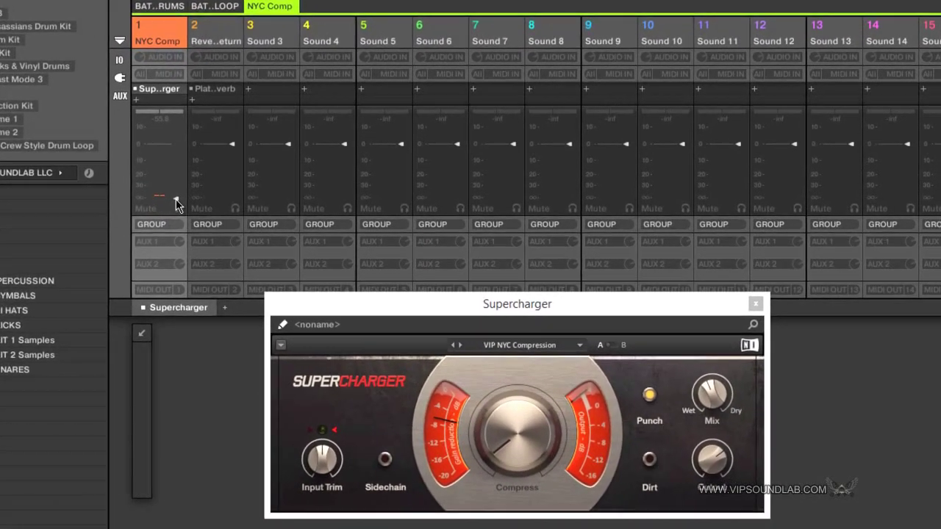
left_click_drag(176, 199, 163, 138)
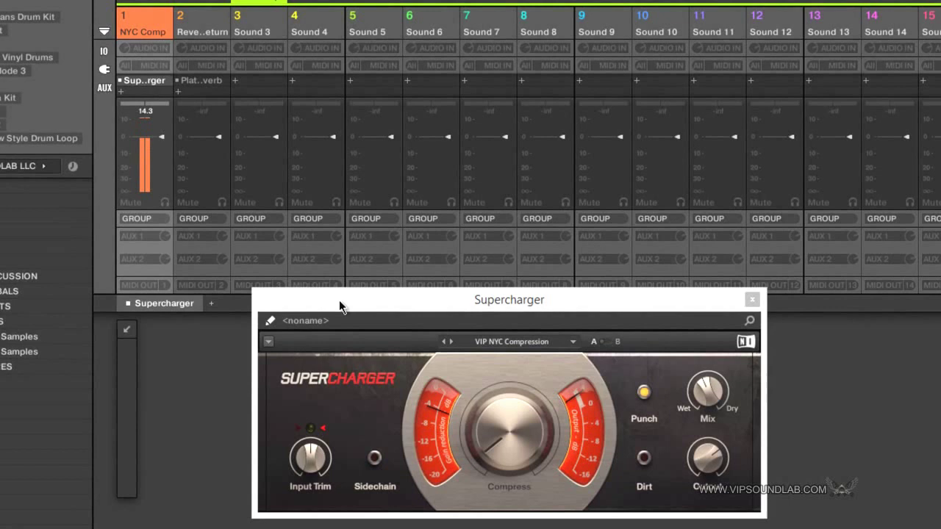
left_click_drag(339, 300, 343, 304)
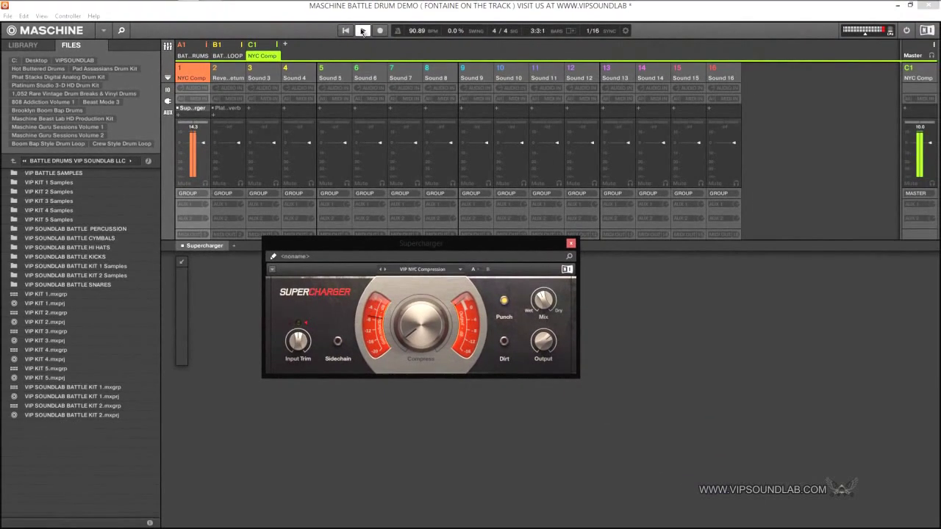
left_click(360, 30)
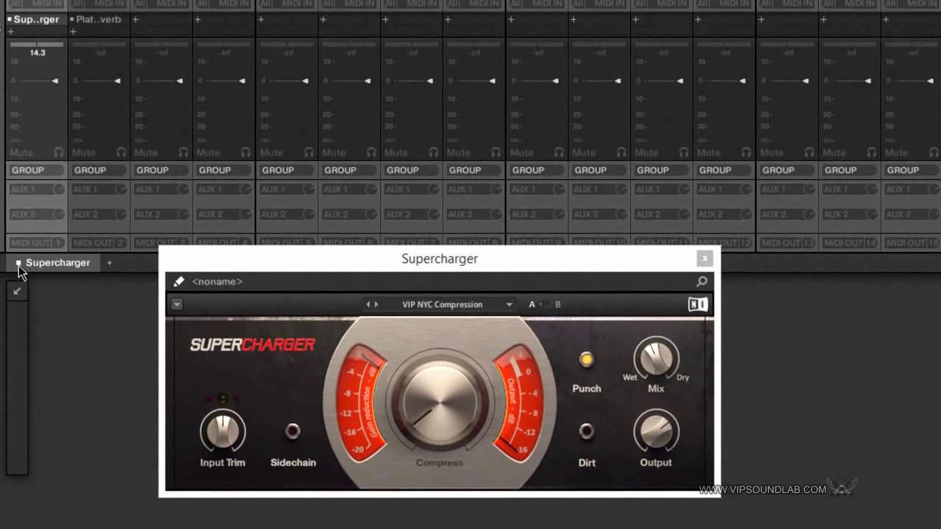
Switch off the NYC Comp channel's Supercharger slot so the kicks play uncompressed.
left_click(19, 262)
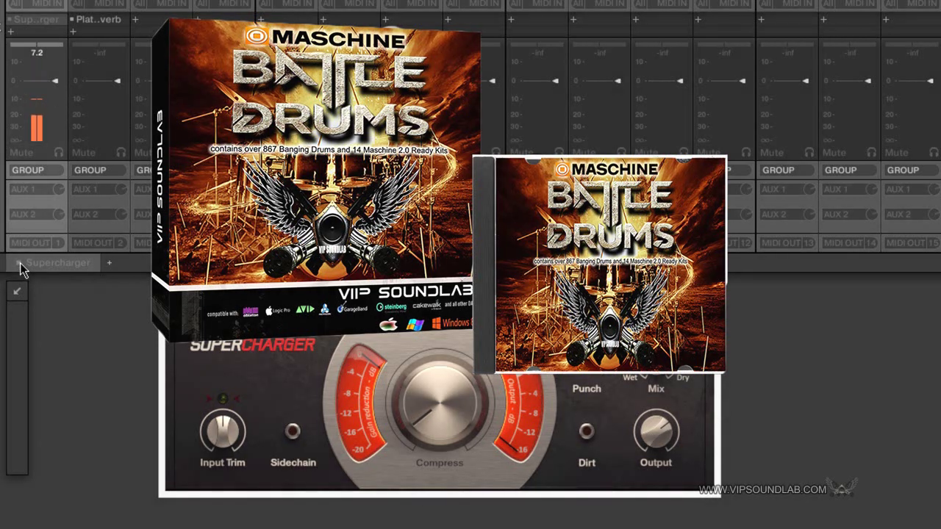
Toggle Supercharger on and off twice to A/B it, ending with it enabled.
left_click(19, 264)
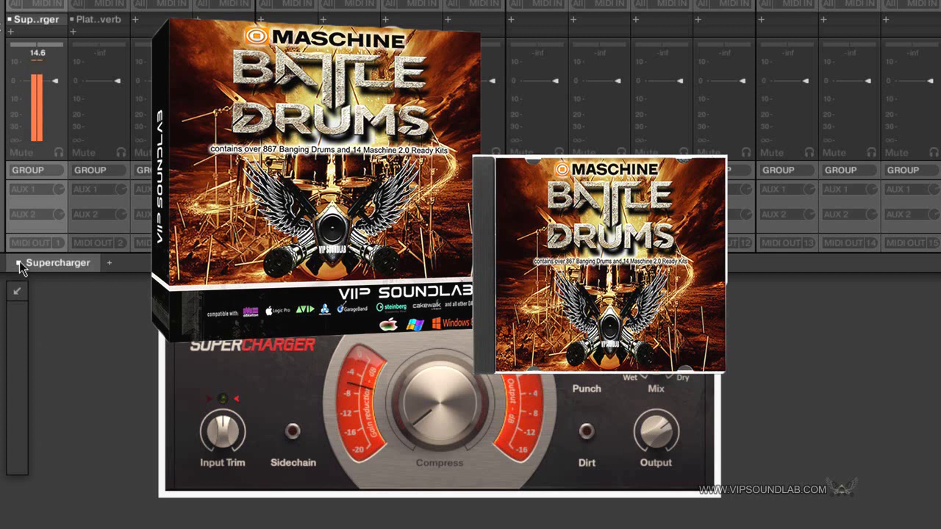
left_click(19, 263)
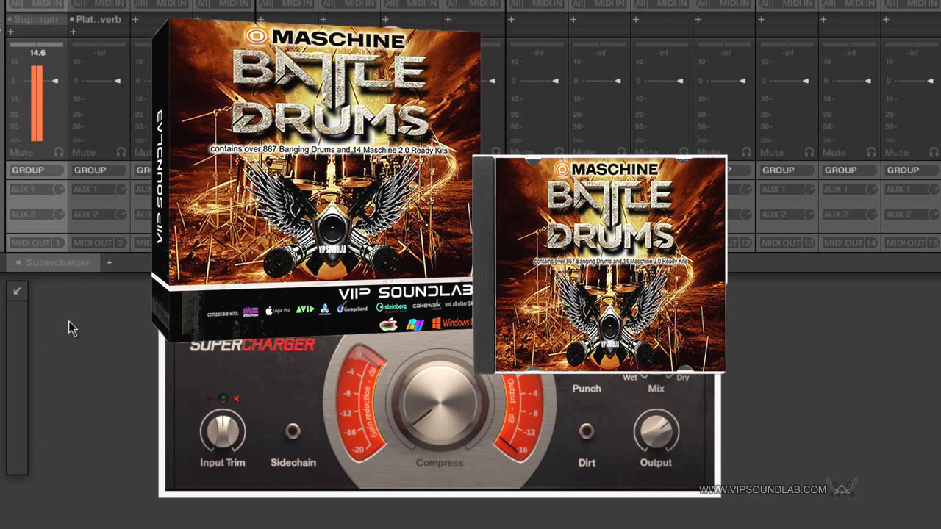
left_click(22, 264)
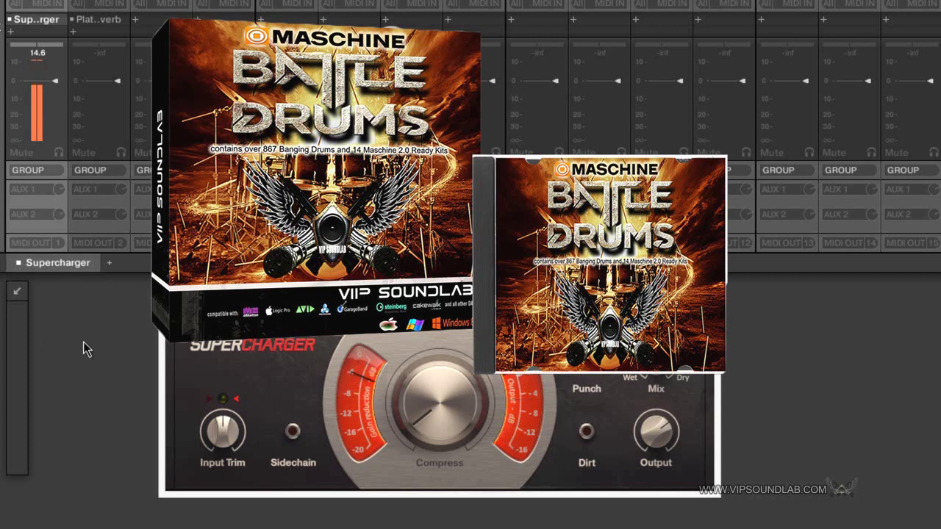
left_click(18, 264)
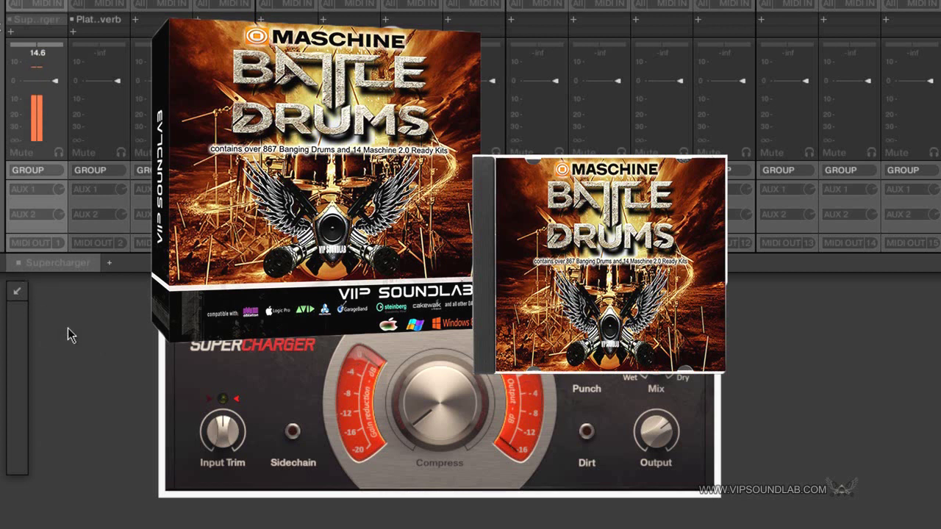
left_click(19, 264)
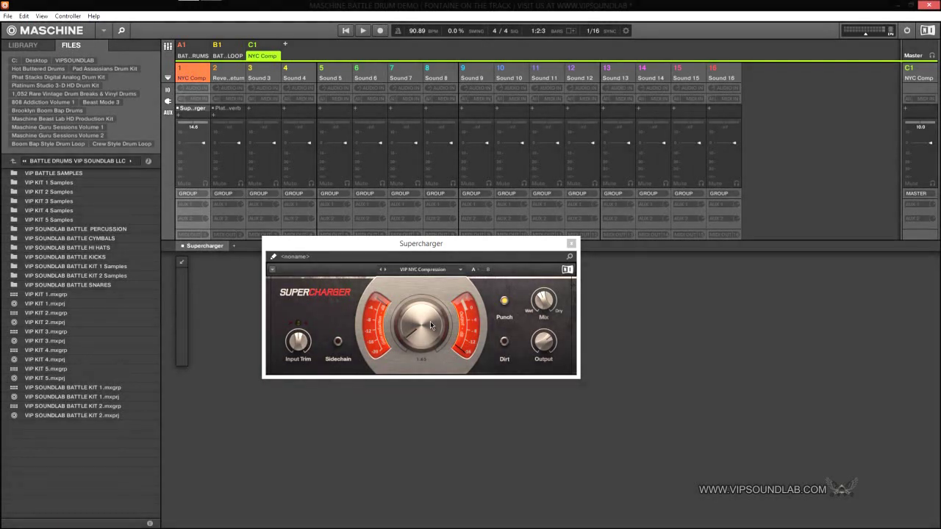
With the beat playing, set the Supercharger Compress knob to about 1.80.
left_click(347, 34)
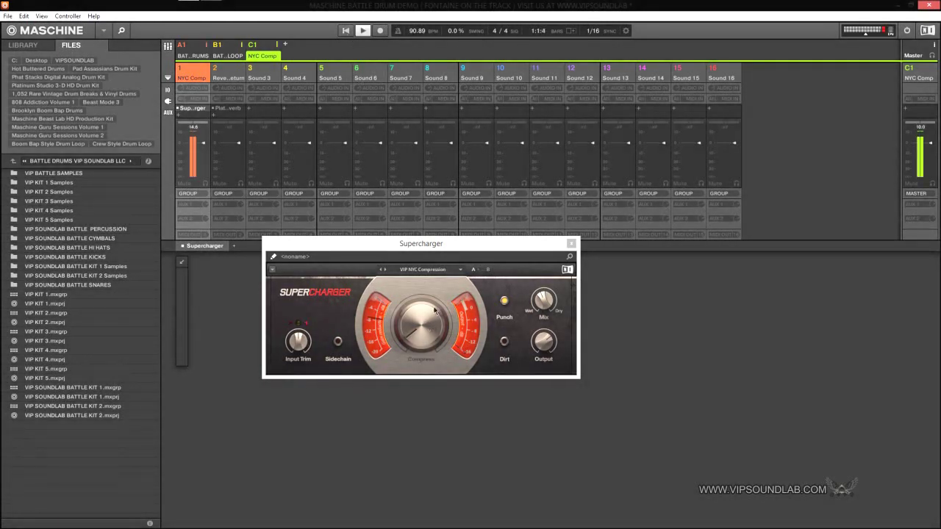
left_click_drag(421, 347, 420, 339)
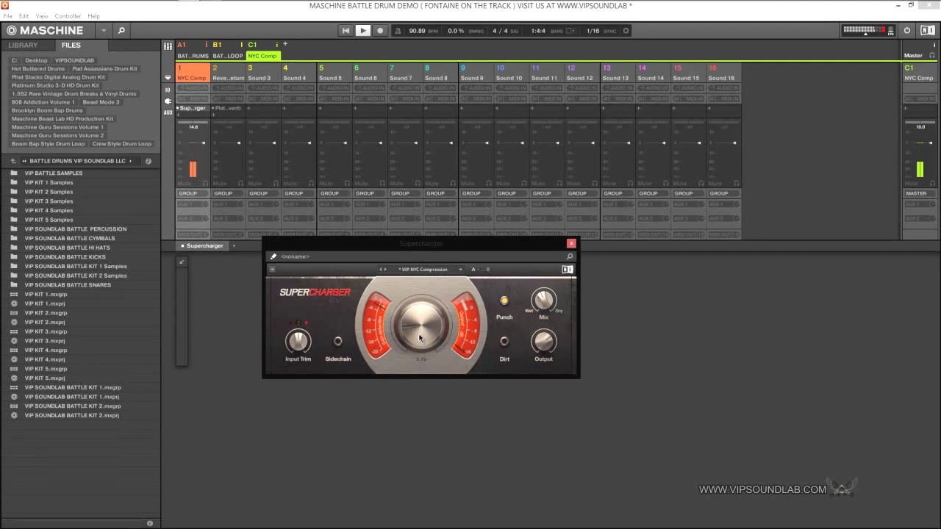
scroll(421, 339, "up", 5)
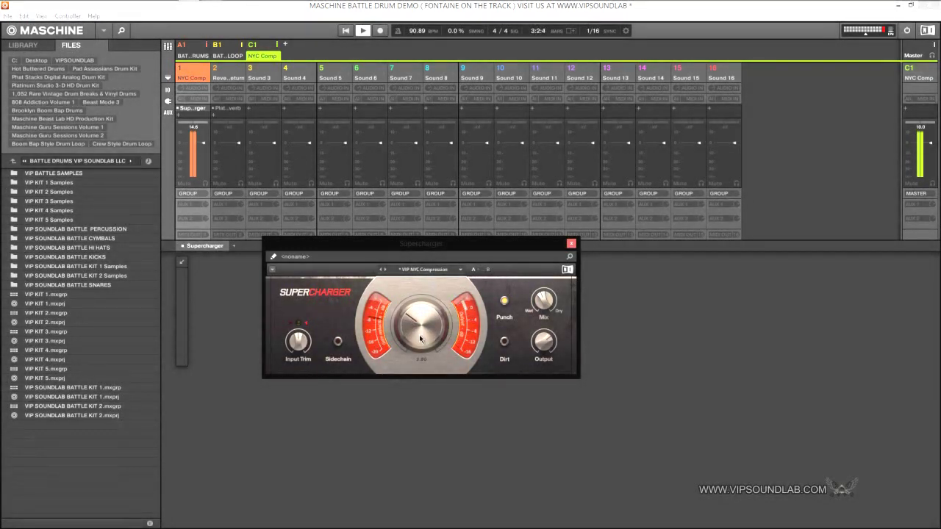
scroll(419, 340, "down", 5)
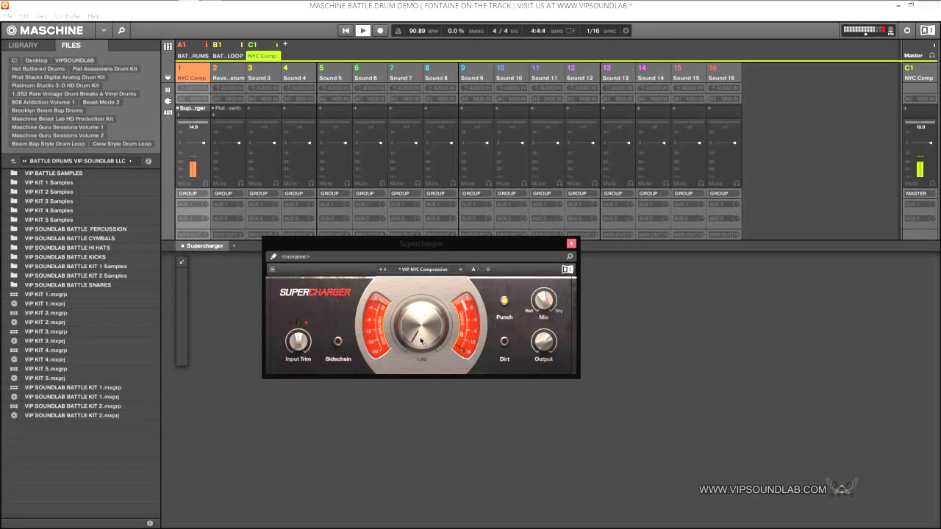
scroll(421, 340, "up", 2)
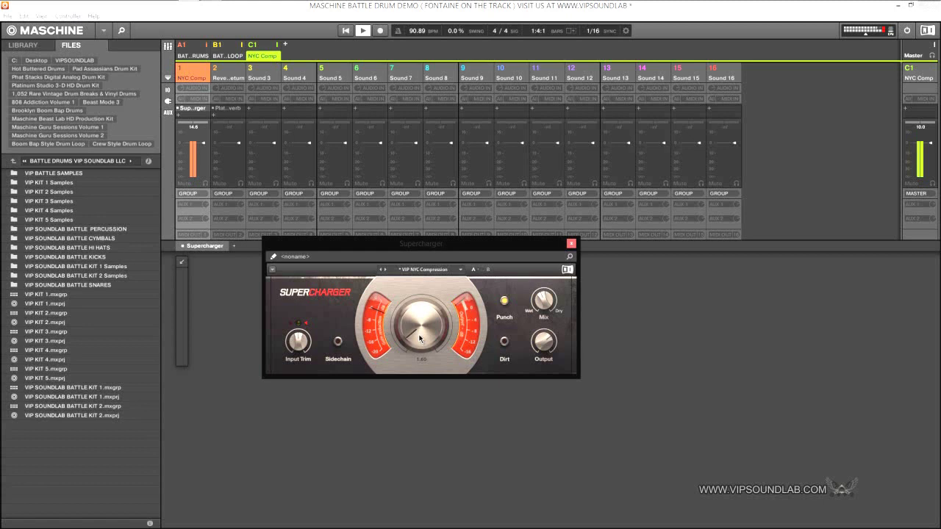
scroll(419, 338, "up", 1)
scroll(421, 338, "up", 3)
scroll(420, 338, "up", 3)
scroll(420, 338, "down", 5)
scroll(422, 340, "up", 1)
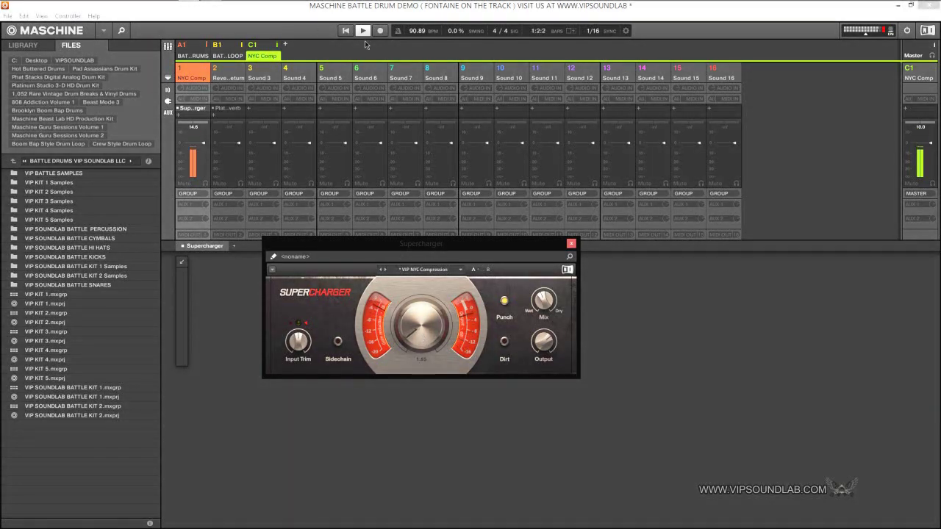
left_click(403, 244)
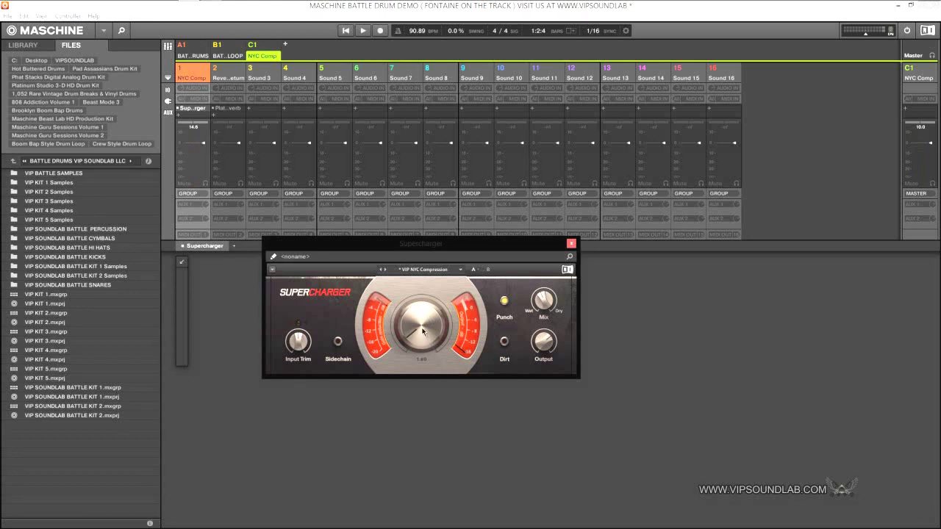
Close Supercharger, check the Reverb Return's Plate Reverb in group C1, then return to group A1.
left_click(571, 244)
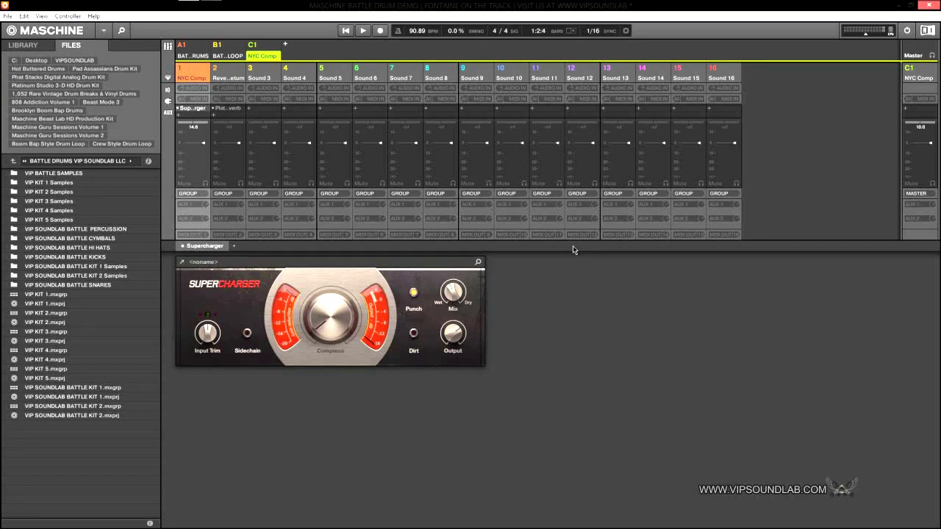
left_click(192, 56)
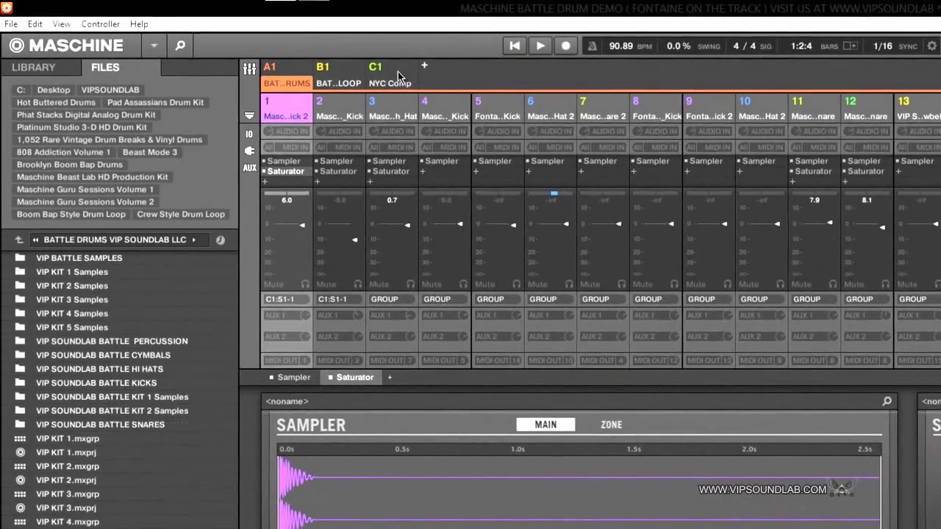
left_click(368, 73)
left_click(328, 304)
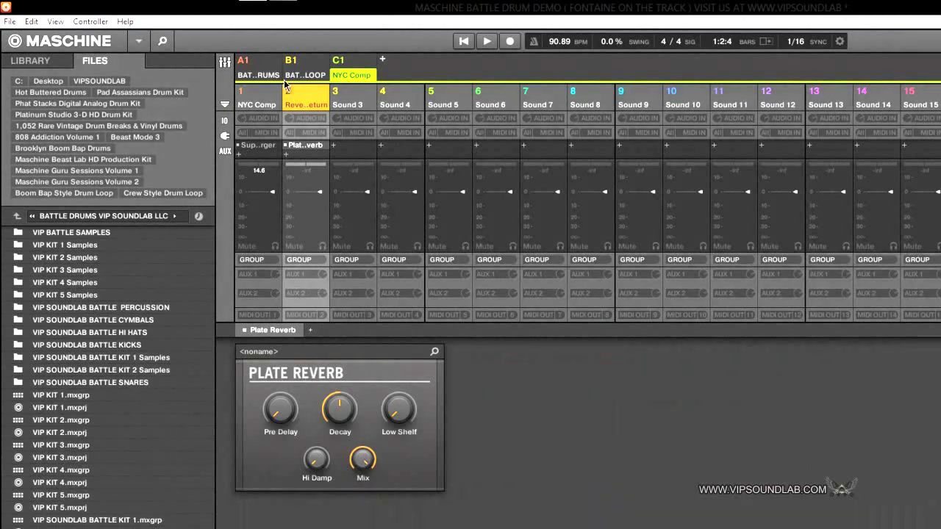
left_click(262, 62)
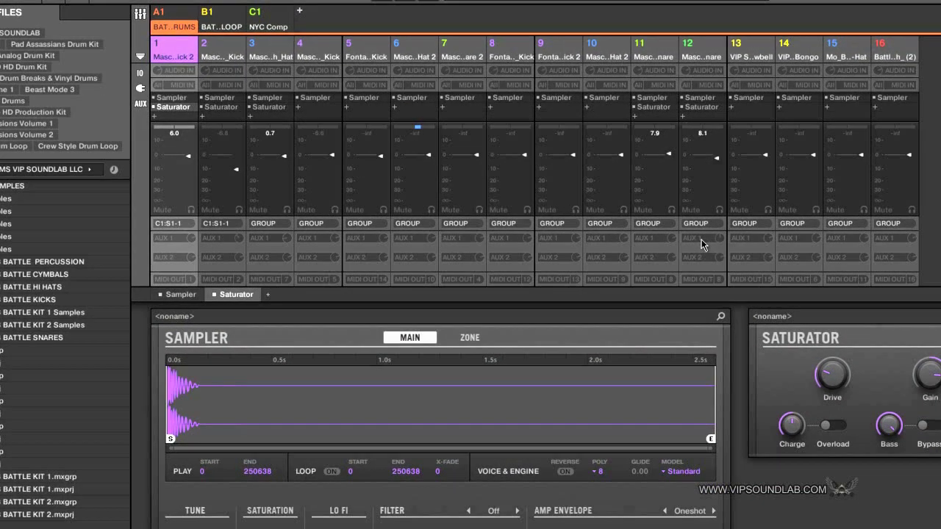
Route AUX 1 of snare channels 12 and 11 to NYC Comp: Reverb Send / Return-1.
left_click(700, 241)
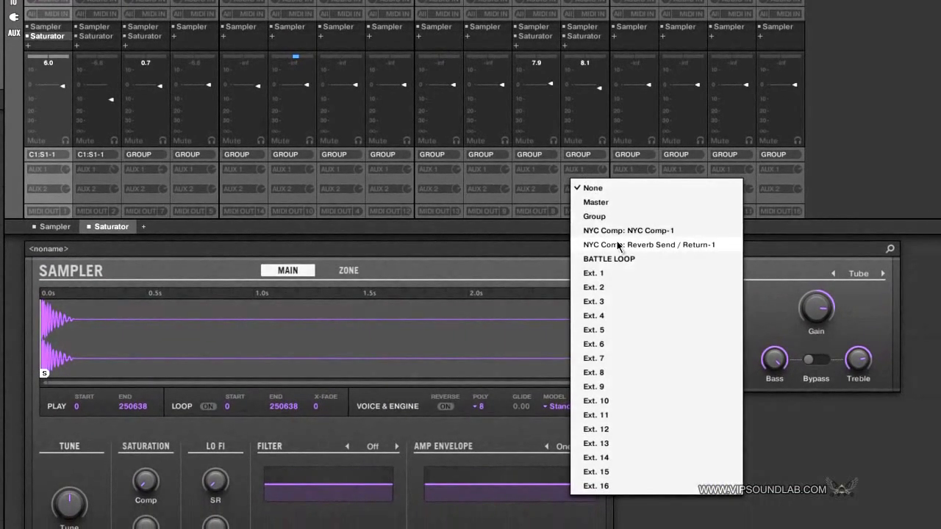
left_click(617, 246)
left_click(545, 172)
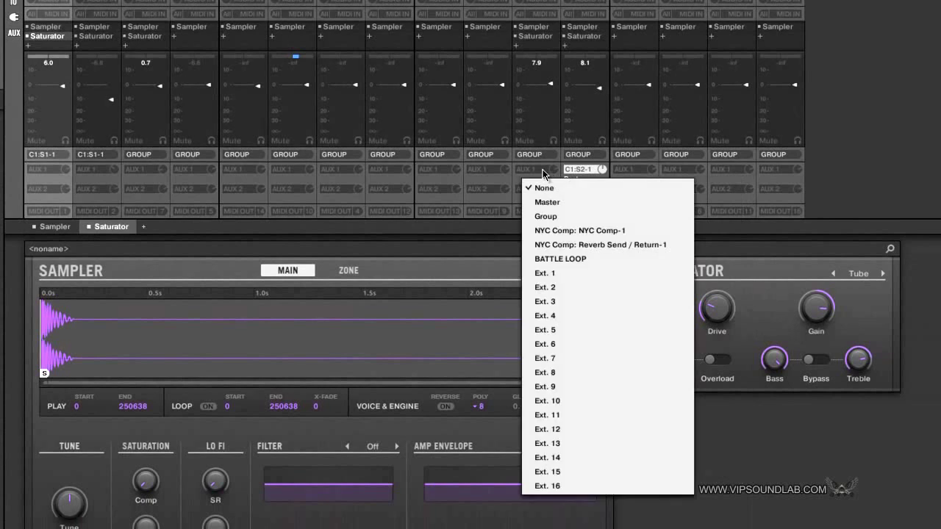
left_click(592, 244)
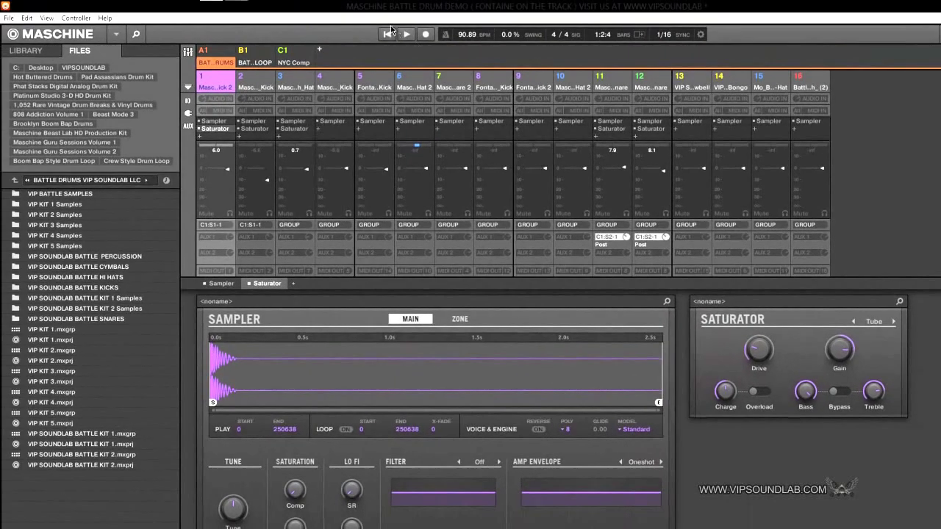
Start playback and set the NYC Comp Plate Reverb's Mix to about 35%.
left_click(390, 31)
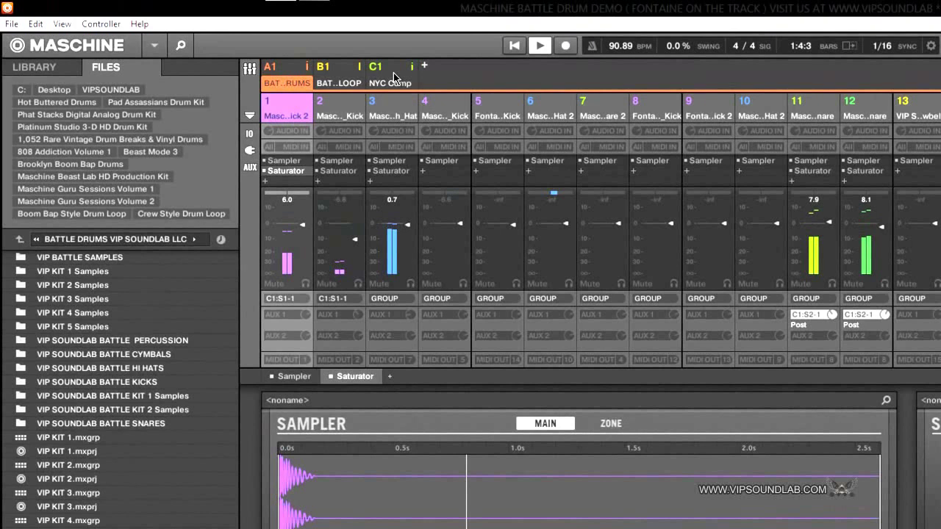
left_click(381, 80)
mouse_move(406, 517)
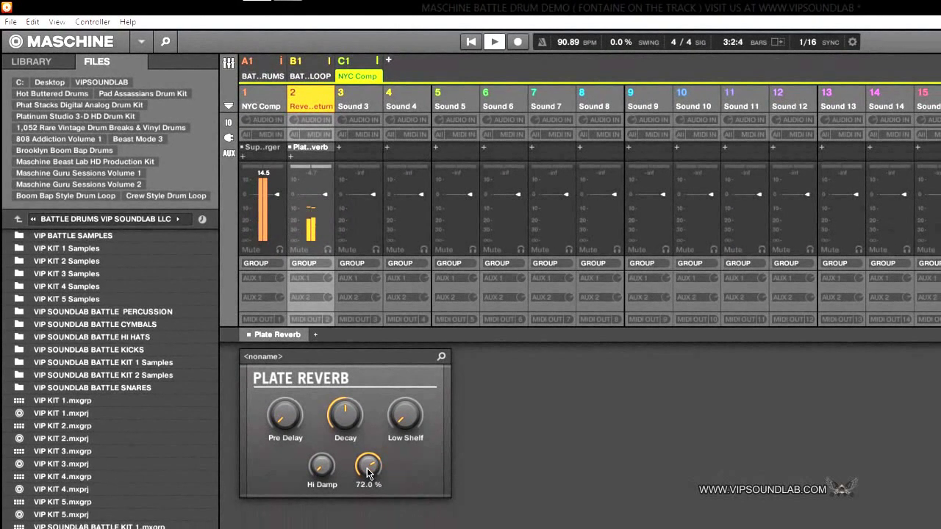
mouse_move(367, 468)
left_mouse_down()
mouse_move(367, 441)
mouse_move(369, 471)
left_mouse_up()
mouse_move(333, 425)
Route kick channel 2's AUX 1 in group A1 to NYC Comp: Reverb Send / Return-1, then show group C1.
left_click(265, 75)
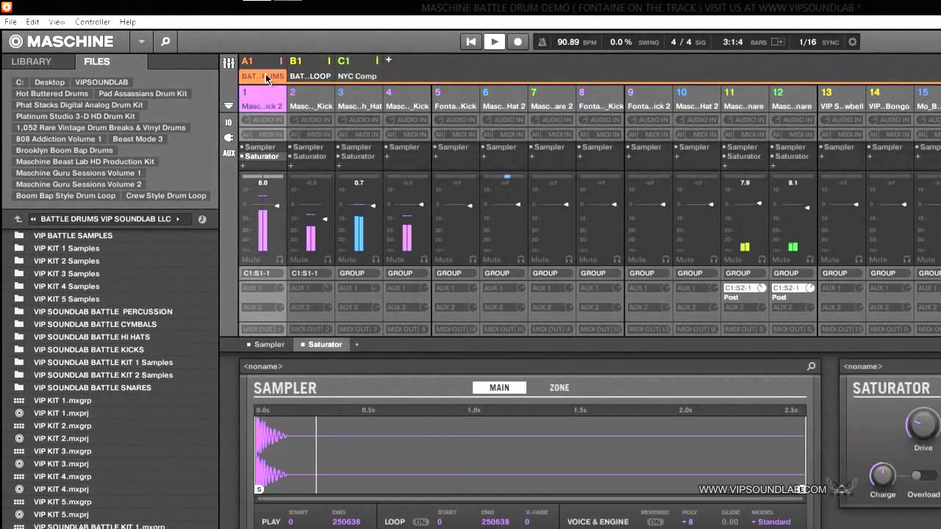
left_click(315, 289)
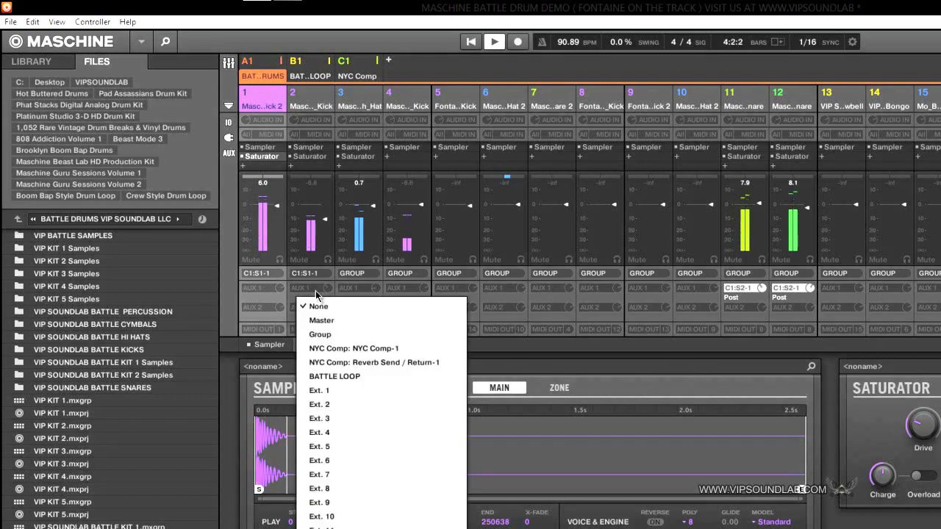
left_click(356, 363)
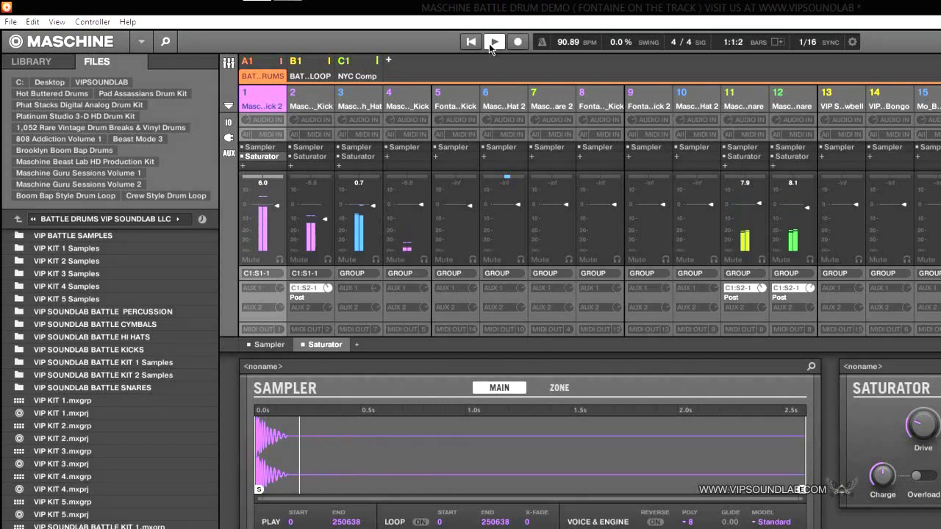
left_click(358, 75)
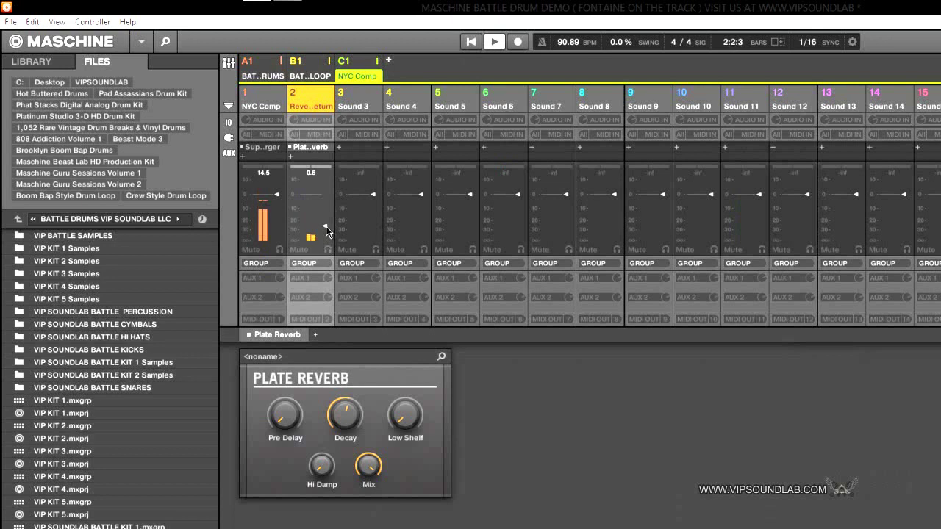
Raise the Reverb Return fader to 0.6, stop playback, and show the Battle Drums group A1.
left_click_drag(326, 237, 325, 198)
left_click(491, 42)
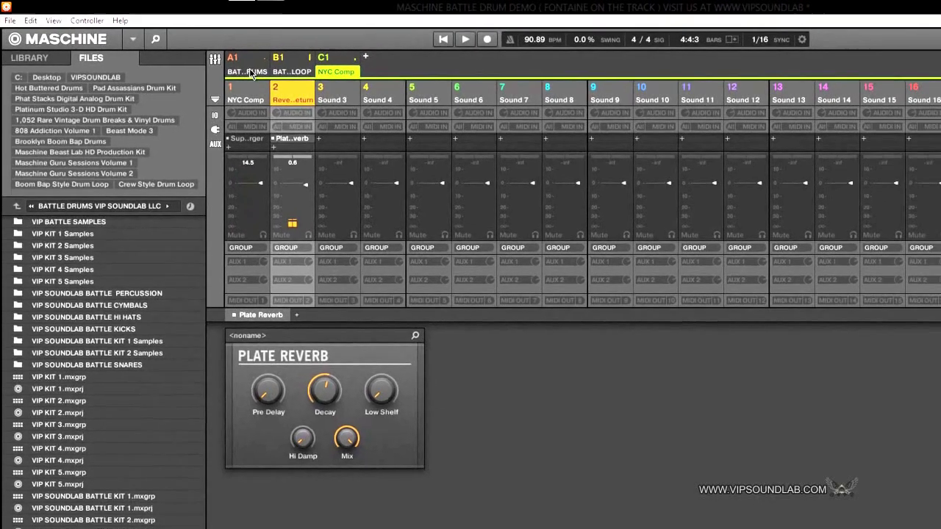
left_click(263, 70)
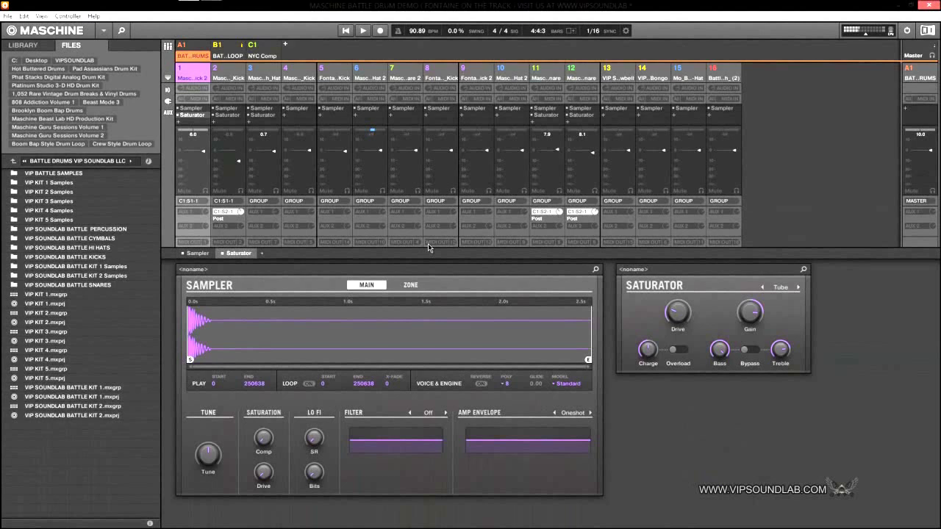